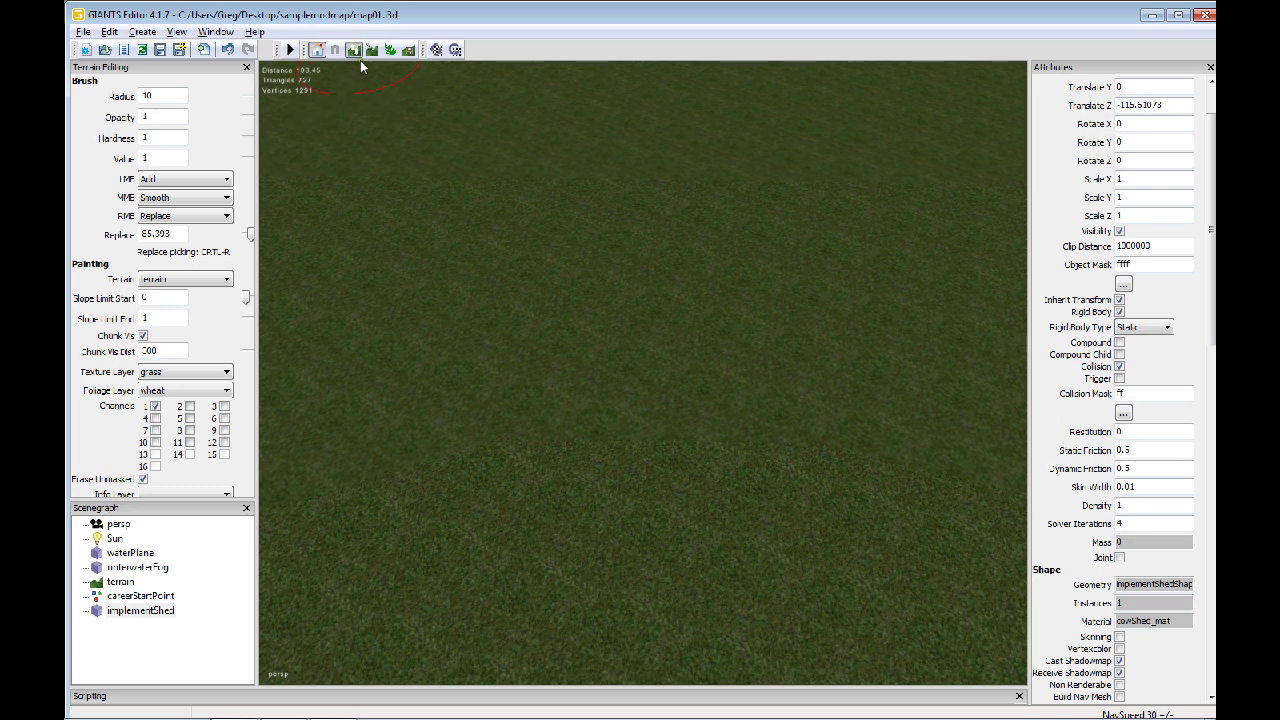
Briefly drag the Terrain Editing panel loose, then close it with its X button.
left_click_drag(214, 67, 253, 73)
left_click(246, 67)
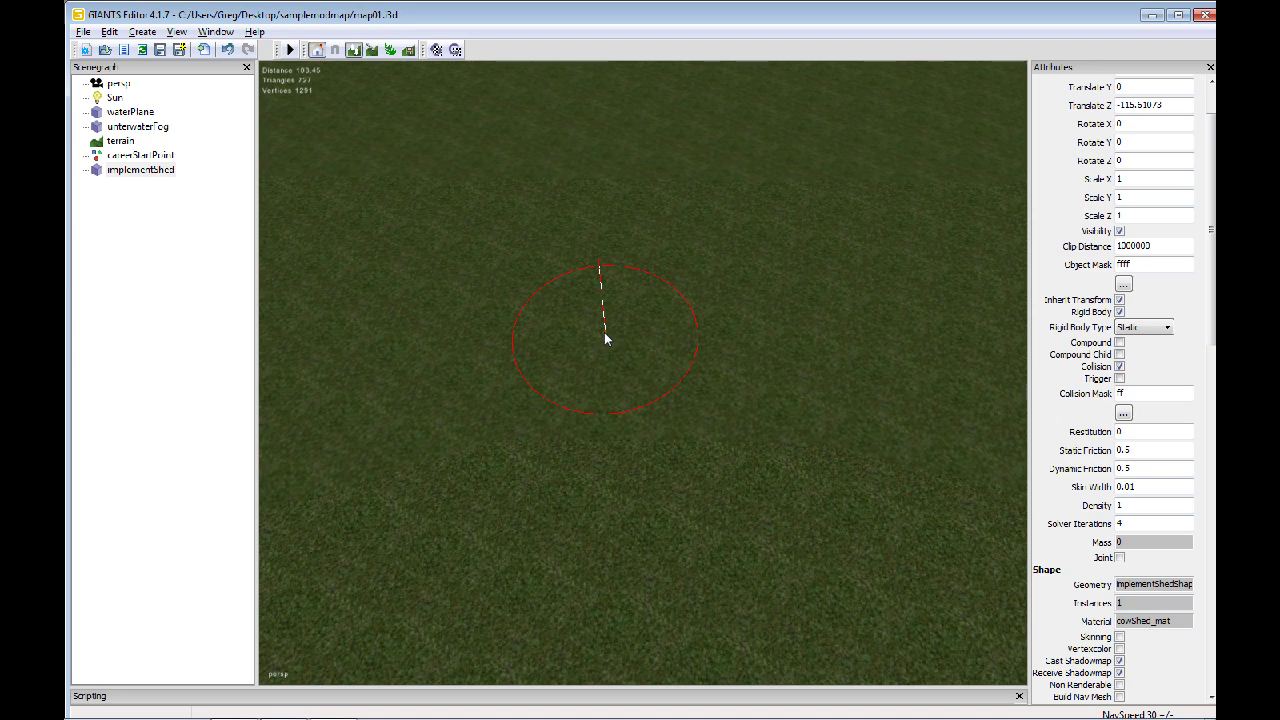
Reopen Terrain Editing from the Window menu, float and widen it, then dock it left.
left_click(216, 32)
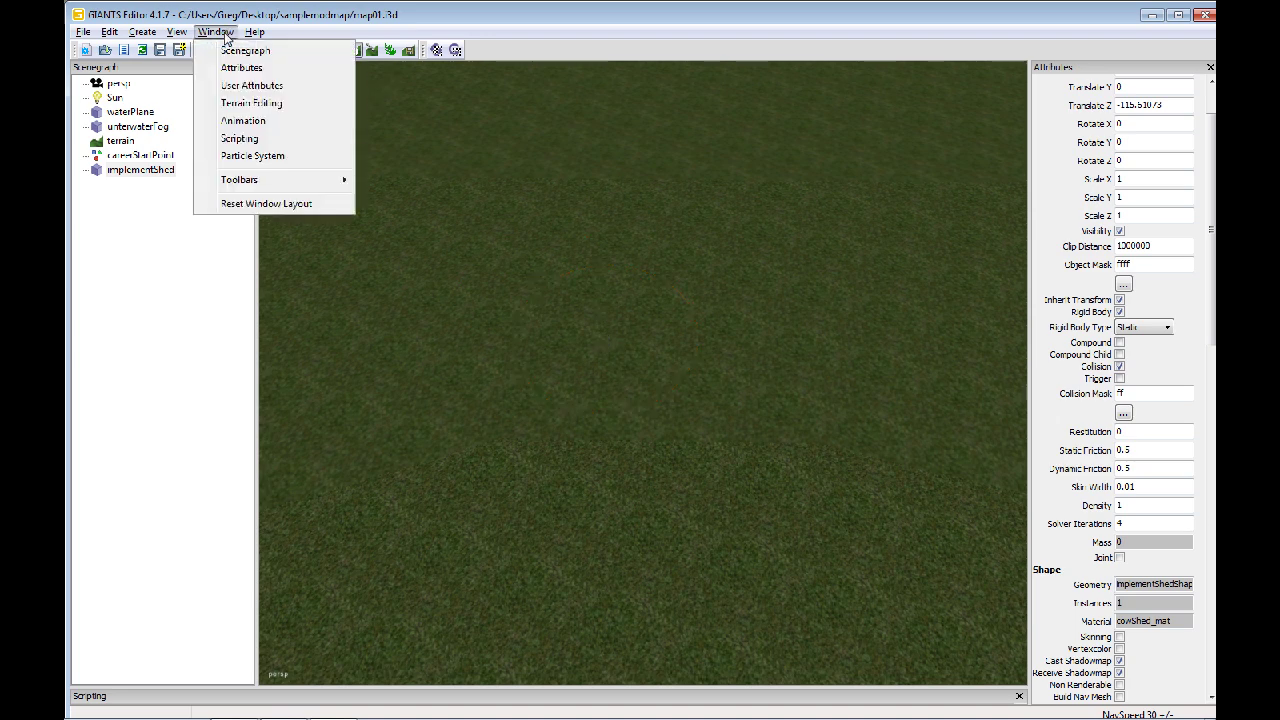
left_click(258, 107)
mouse_move(164, 256)
left_mouse_down()
mouse_move(297, 229)
mouse_move(476, 137)
left_mouse_up()
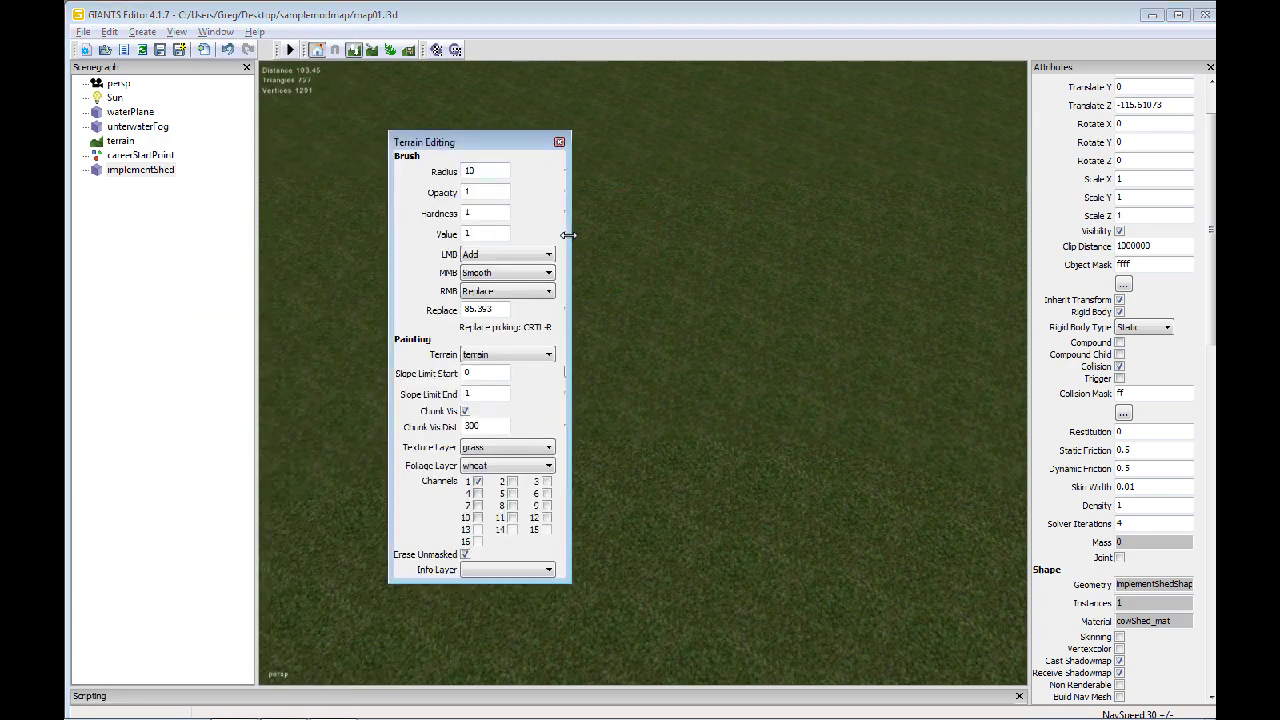
mouse_move(569, 230)
left_mouse_down()
mouse_move(611, 228)
mouse_move(567, 231)
left_mouse_up()
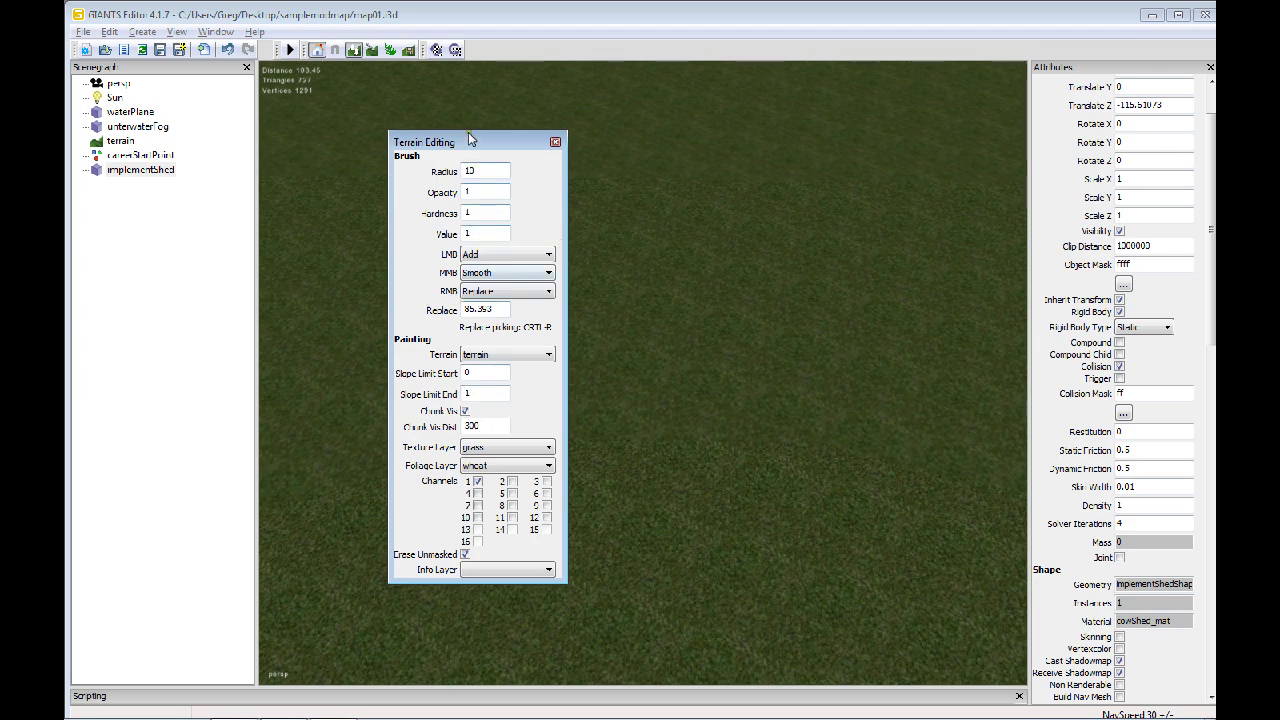
left_click_drag(471, 144, 269, 276)
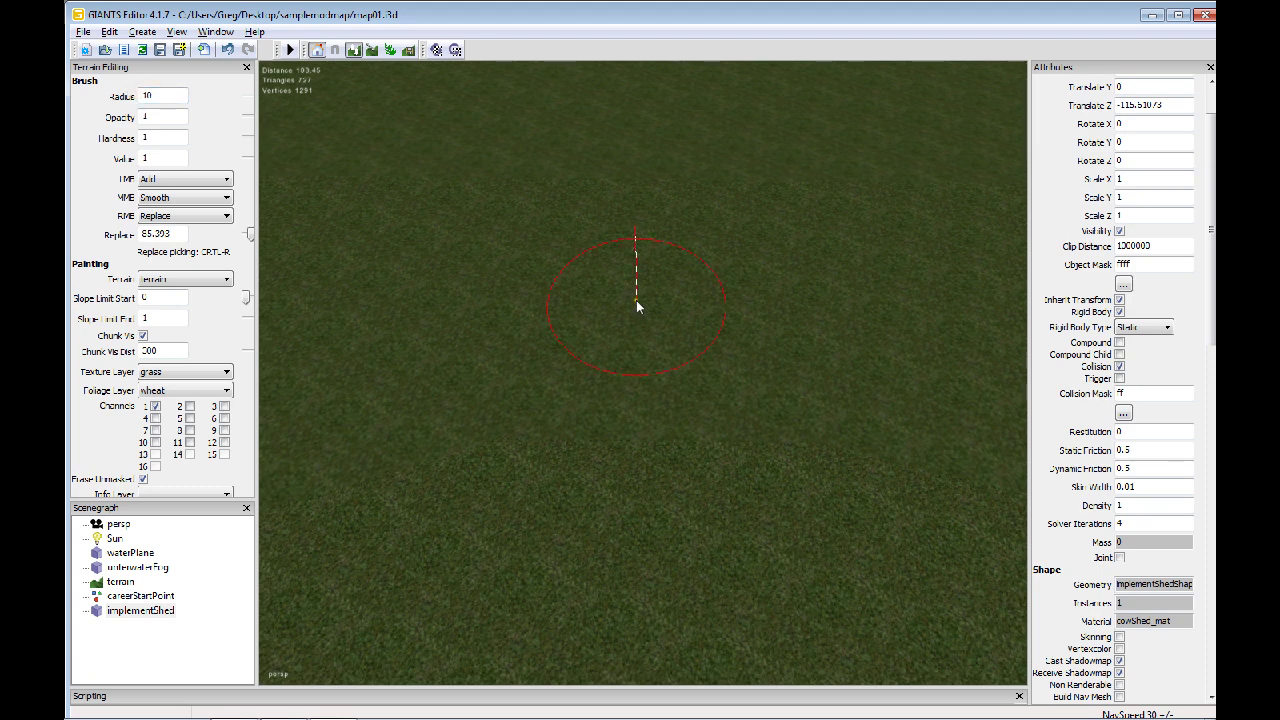
left_click(142, 118)
double_click(152, 118)
double_click(170, 137)
left_click(164, 140)
double_click(141, 158)
mouse_move(520, 206)
right_mouse_down()
mouse_move(574, 289)
mouse_move(571, 160)
right_mouse_up()
Set the brush radius to 5 and paint a small test mound.
left_click(110, 96)
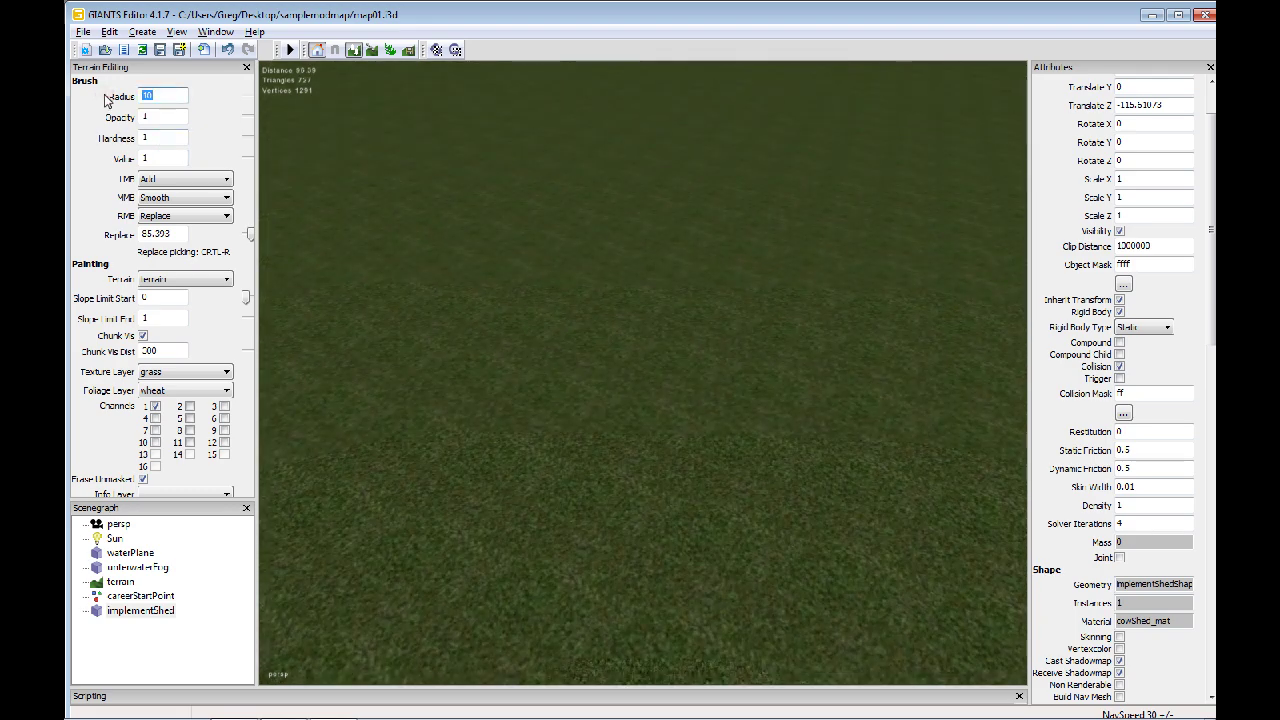
type("5")
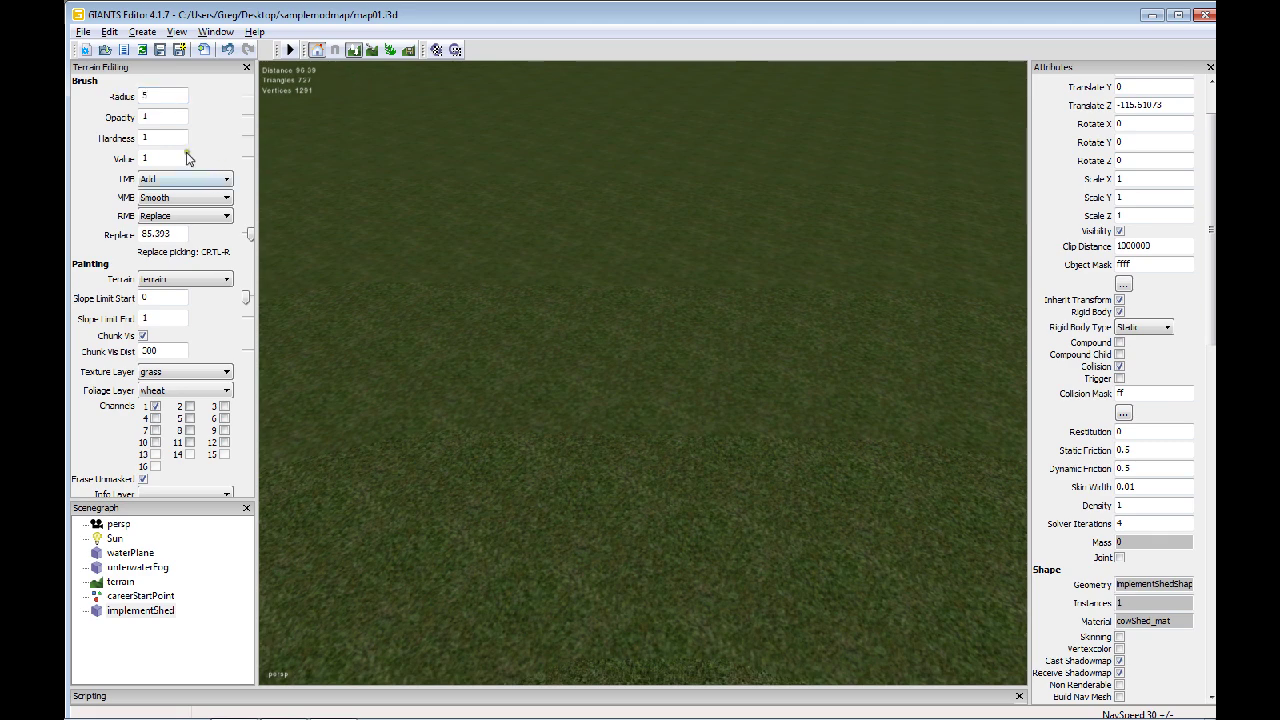
left_click(160, 182)
left_click_drag(562, 294, 562, 290)
Set the brush value to 10, raise four tall test blocks, then undo them.
double_click(152, 158)
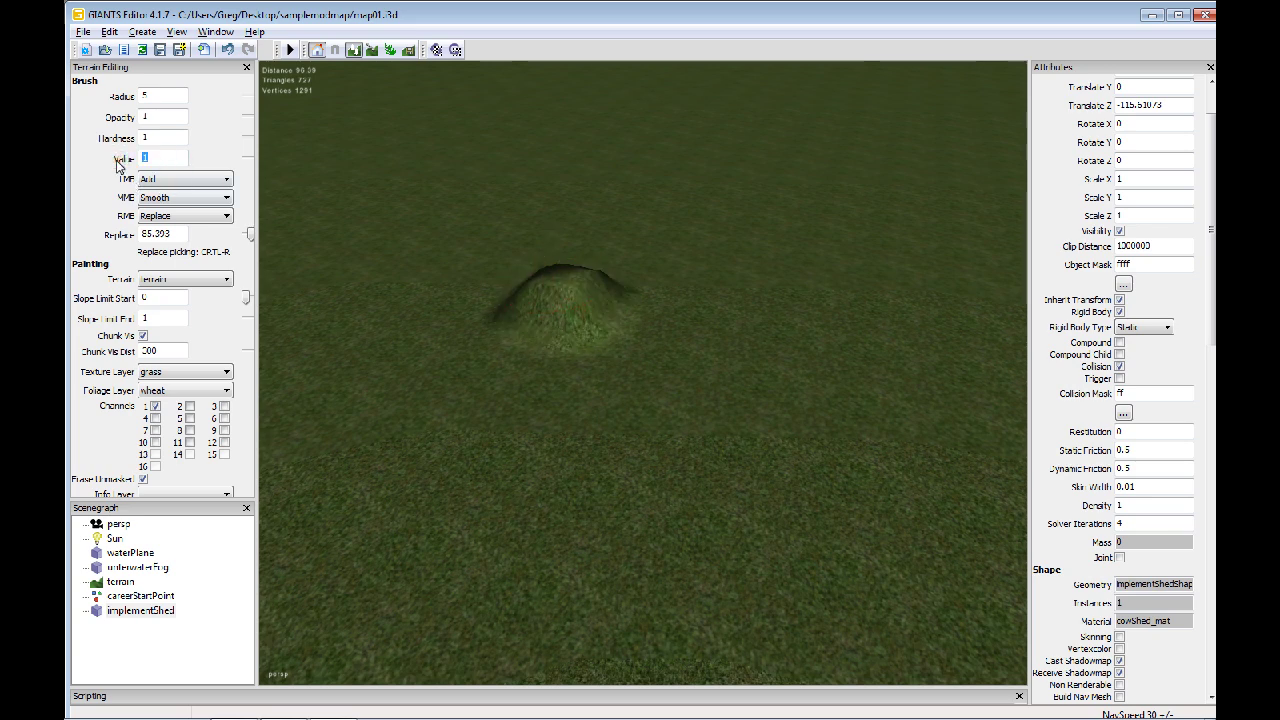
type("10")
left_click(721, 337)
left_click(848, 372)
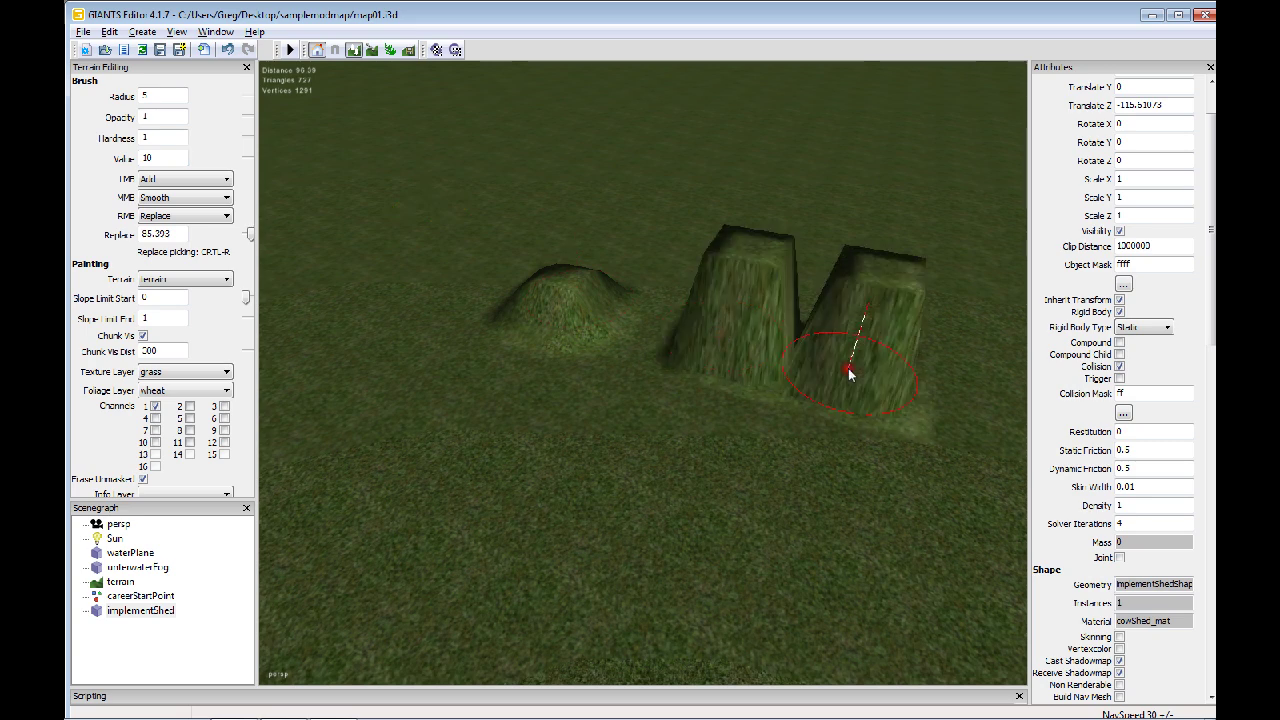
left_click(701, 420)
left_click(824, 432)
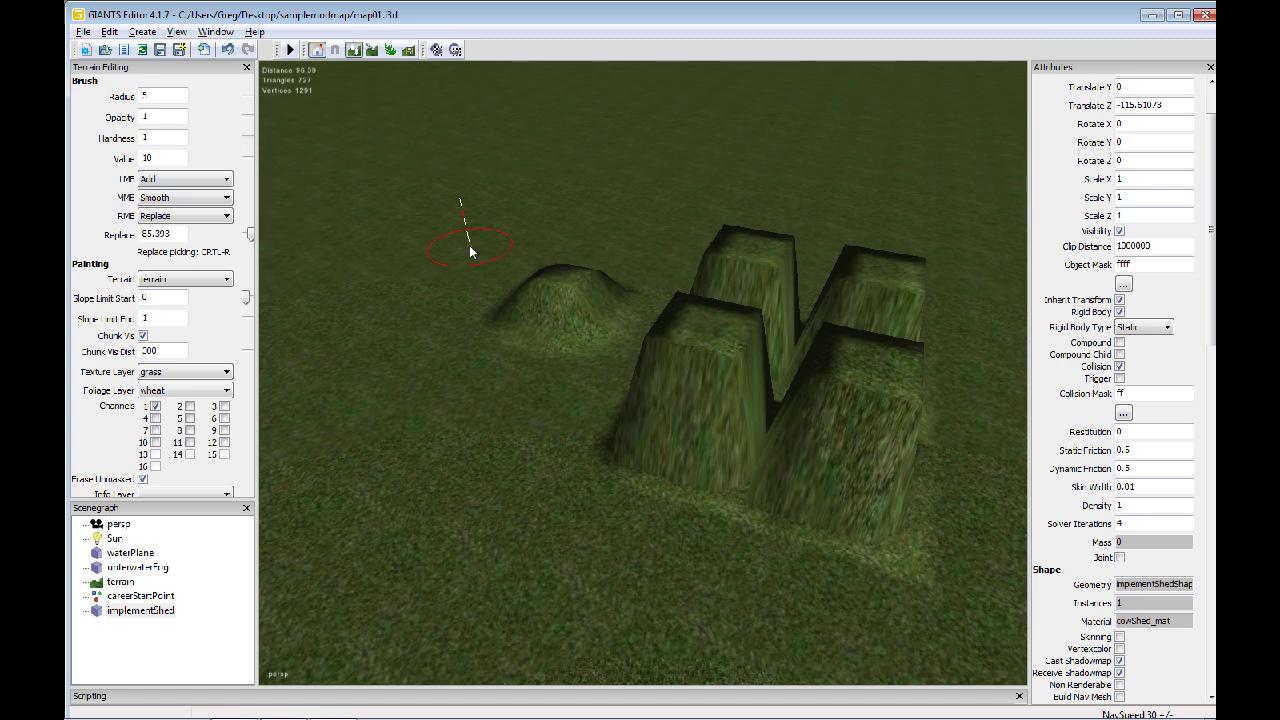
key("ctrl+z")
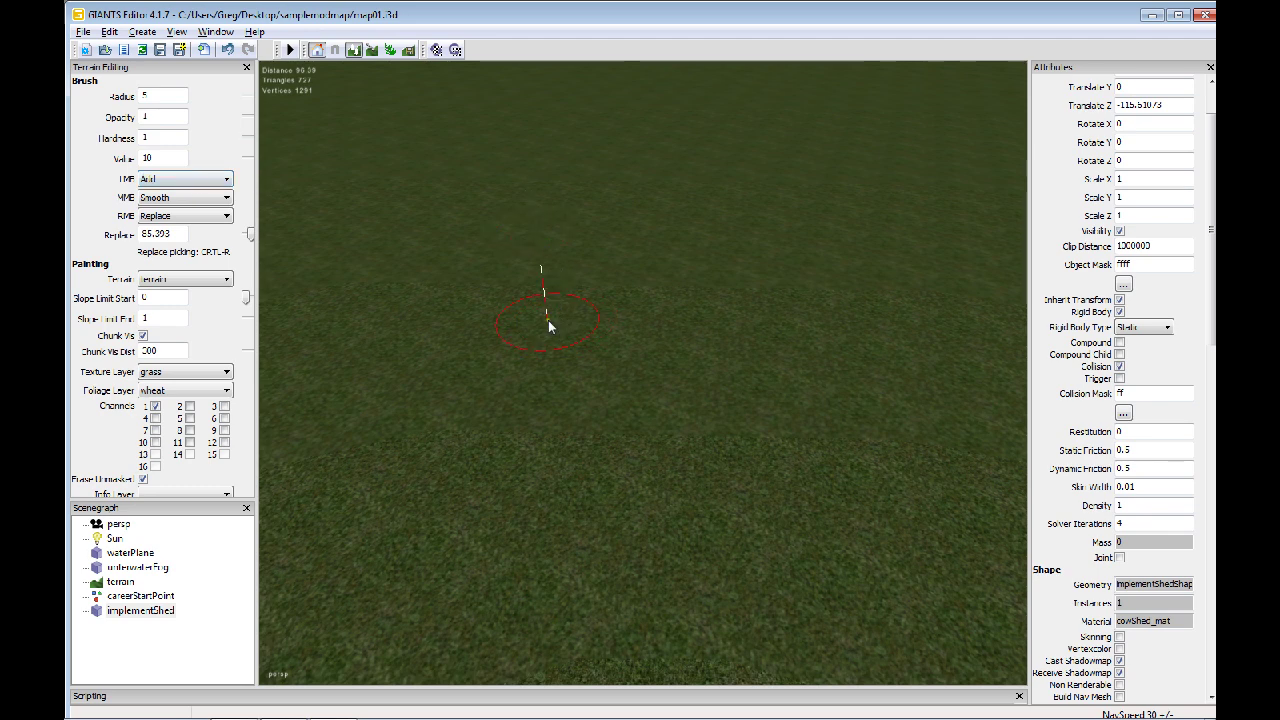
Keep the left brush on Add, raise a tall mound, then smooth it into a rounded hill.
left_click(180, 179)
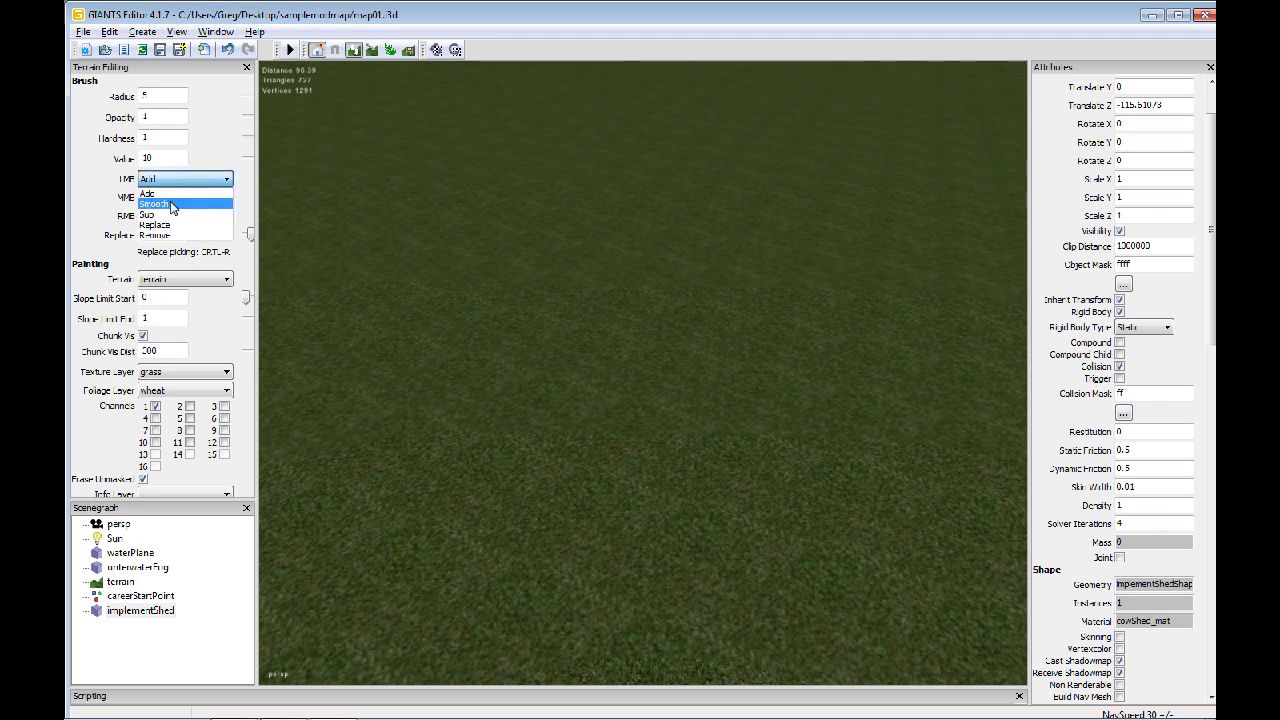
left_click(188, 178)
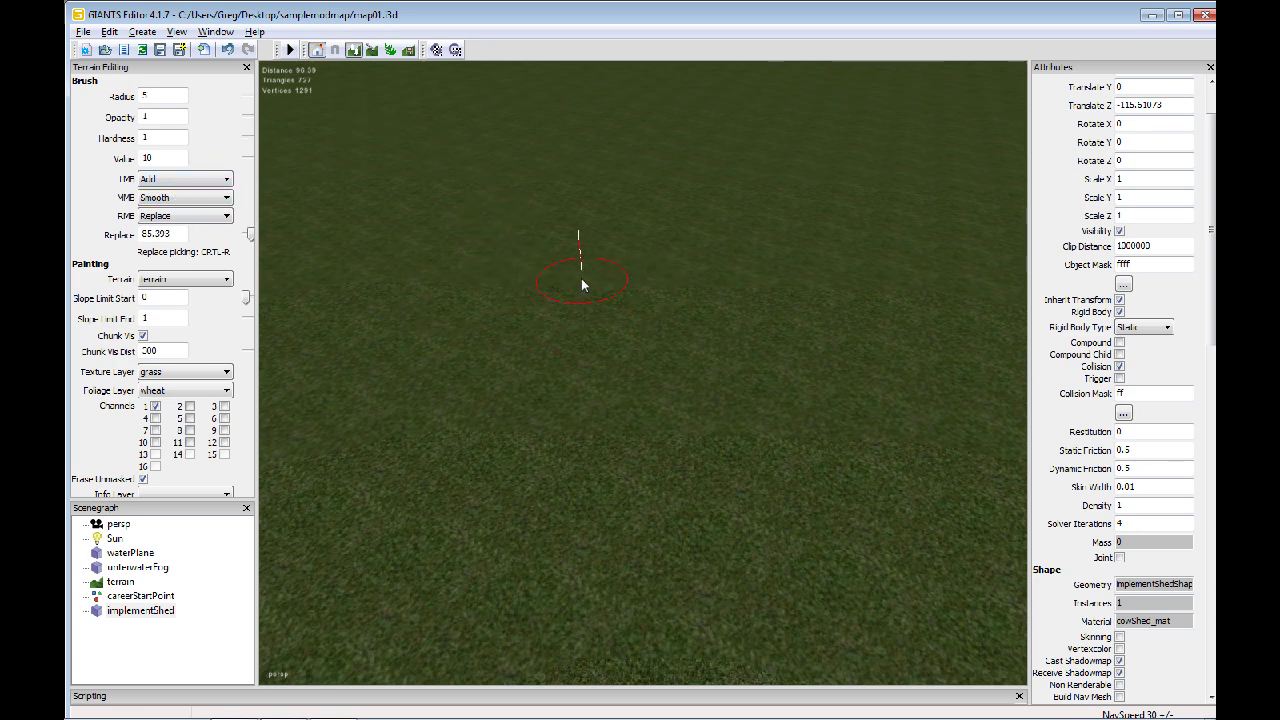
mouse_move(609, 297)
left_mouse_down()
mouse_move(576, 300)
mouse_move(561, 322)
mouse_move(618, 340)
left_mouse_up()
left_click_drag(546, 316, 518, 320)
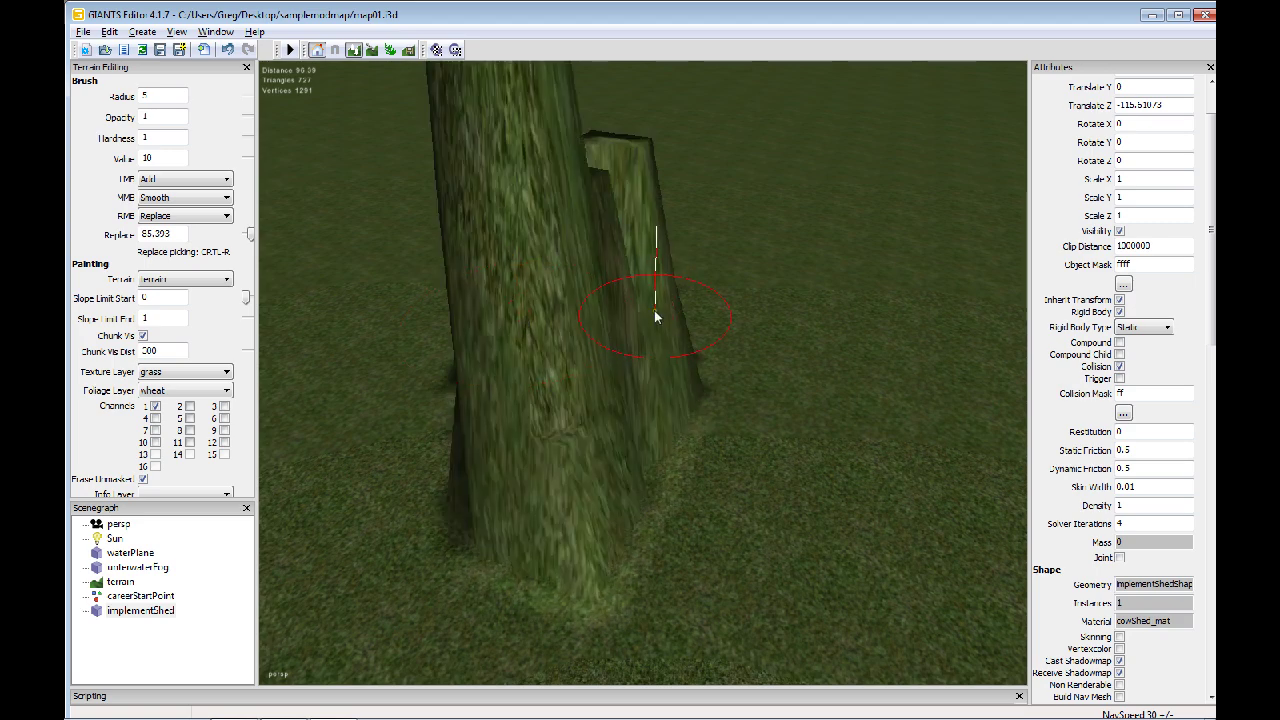
mouse_move(650, 293)
middle_mouse_down()
mouse_move(514, 271)
mouse_move(572, 276)
mouse_move(704, 246)
mouse_move(729, 271)
mouse_move(811, 283)
middle_mouse_up()
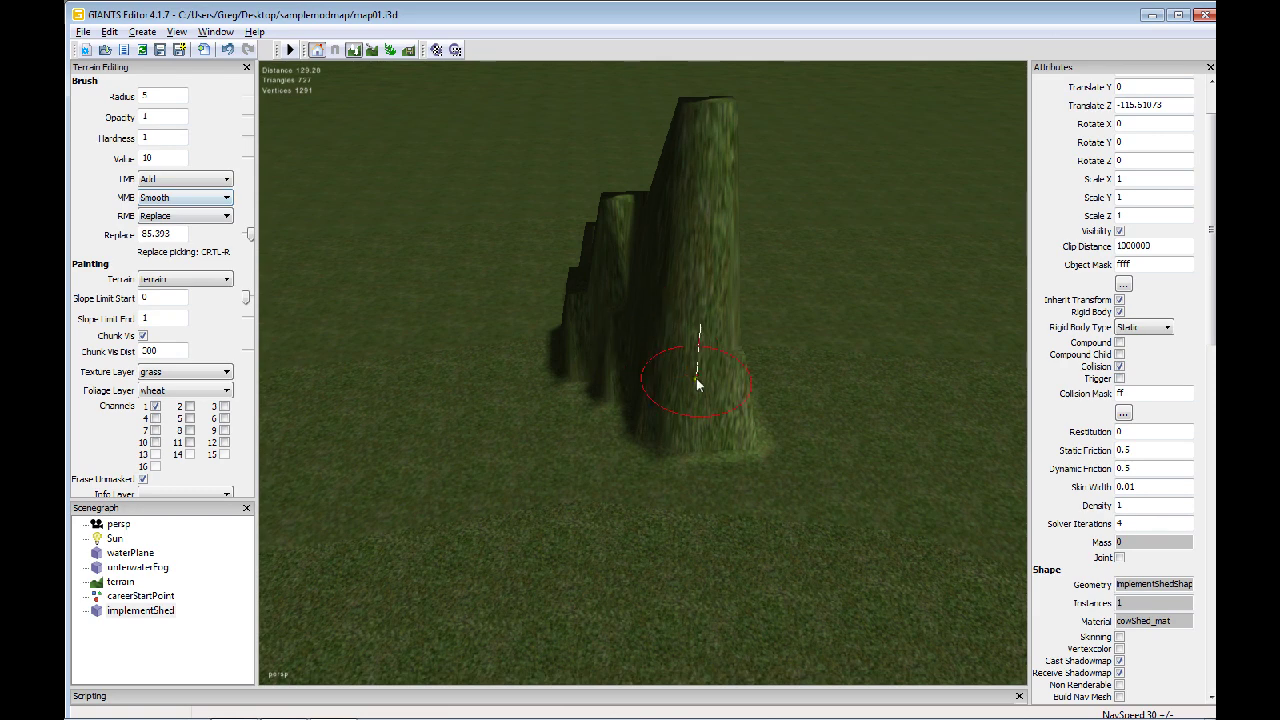
mouse_move(686, 372)
left_mouse_down()
mouse_move(574, 341)
mouse_move(553, 345)
mouse_move(556, 372)
mouse_move(628, 414)
mouse_move(670, 414)
mouse_move(735, 344)
mouse_move(679, 300)
mouse_move(586, 300)
mouse_move(600, 274)
mouse_move(671, 271)
mouse_move(761, 357)
mouse_move(763, 389)
mouse_move(579, 261)
mouse_move(626, 262)
mouse_move(678, 293)
mouse_move(650, 319)
mouse_move(582, 292)
mouse_move(564, 324)
mouse_move(584, 375)
mouse_move(628, 399)
mouse_move(717, 398)
mouse_move(745, 362)
mouse_move(645, 305)
mouse_move(613, 320)
mouse_move(609, 277)
mouse_move(693, 306)
mouse_move(582, 306)
mouse_move(573, 334)
mouse_move(724, 360)
mouse_move(617, 377)
mouse_move(758, 422)
mouse_move(651, 449)
mouse_move(533, 353)
mouse_move(580, 316)
mouse_move(785, 345)
left_mouse_up()
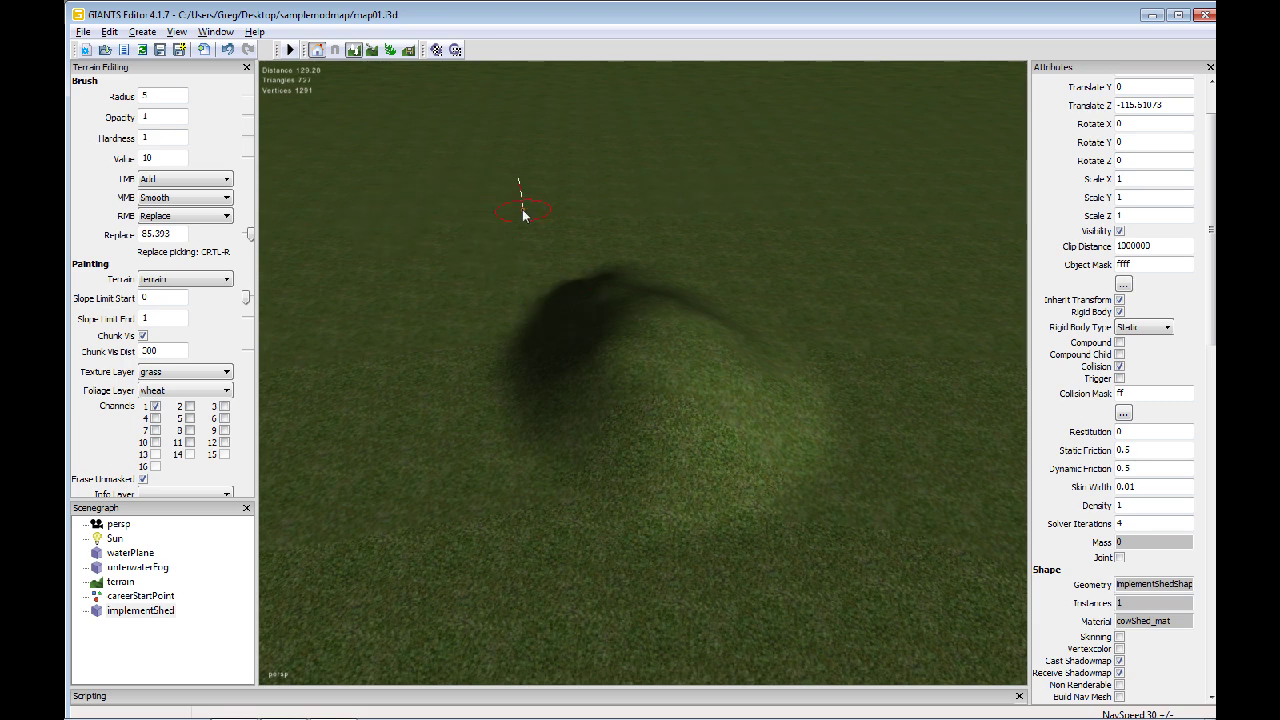
Pick the ground height (65.39200) and flatten the hill with the Replace brush.
right_click(348, 245, "ctrl")
middle_click_drag(457, 294, 802, 425)
mouse_move(802, 425)
left_mouse_down()
mouse_move(589, 474)
mouse_move(697, 517)
mouse_move(574, 514)
mouse_move(472, 278)
left_mouse_up()
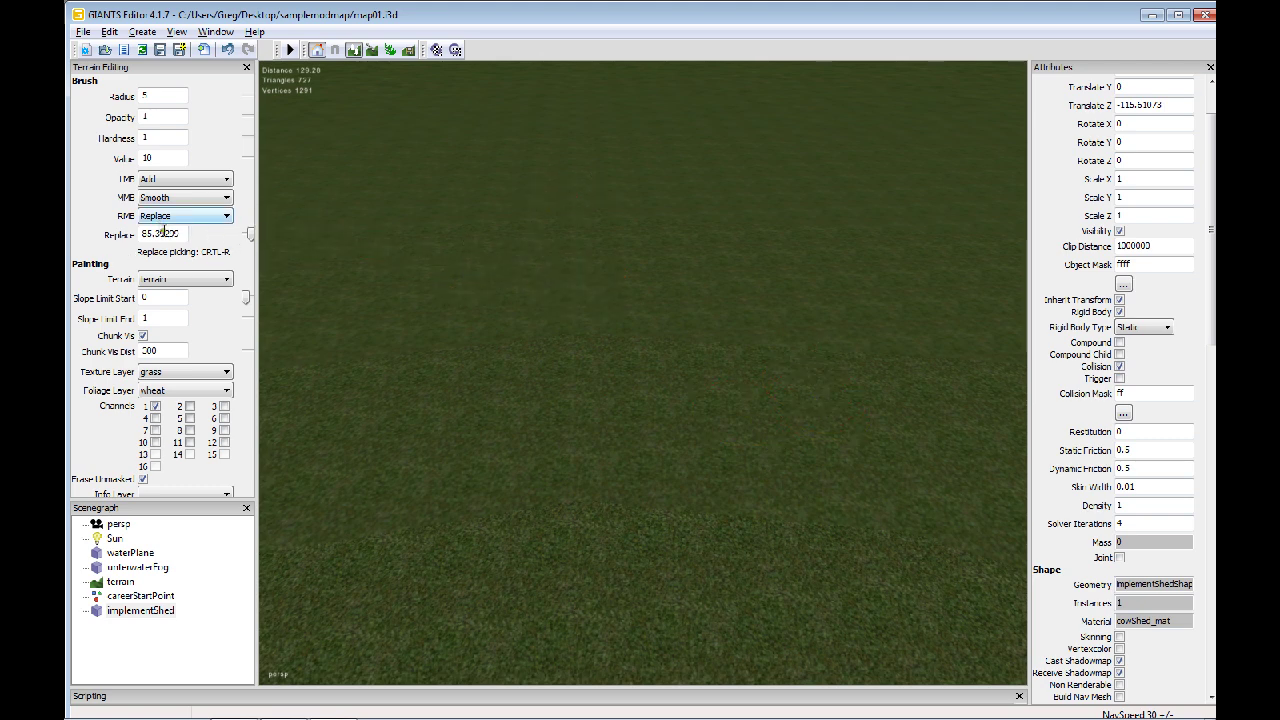
Change the Replace leveling height to 50.
left_click(148, 234)
left_click_drag(148, 234, 140, 233)
type("5")
left_click_drag(178, 234, 149, 236)
key("BackSpace")
Raise a square mound at height 50 and grow it into a large reshaped plateau.
left_click(593, 360)
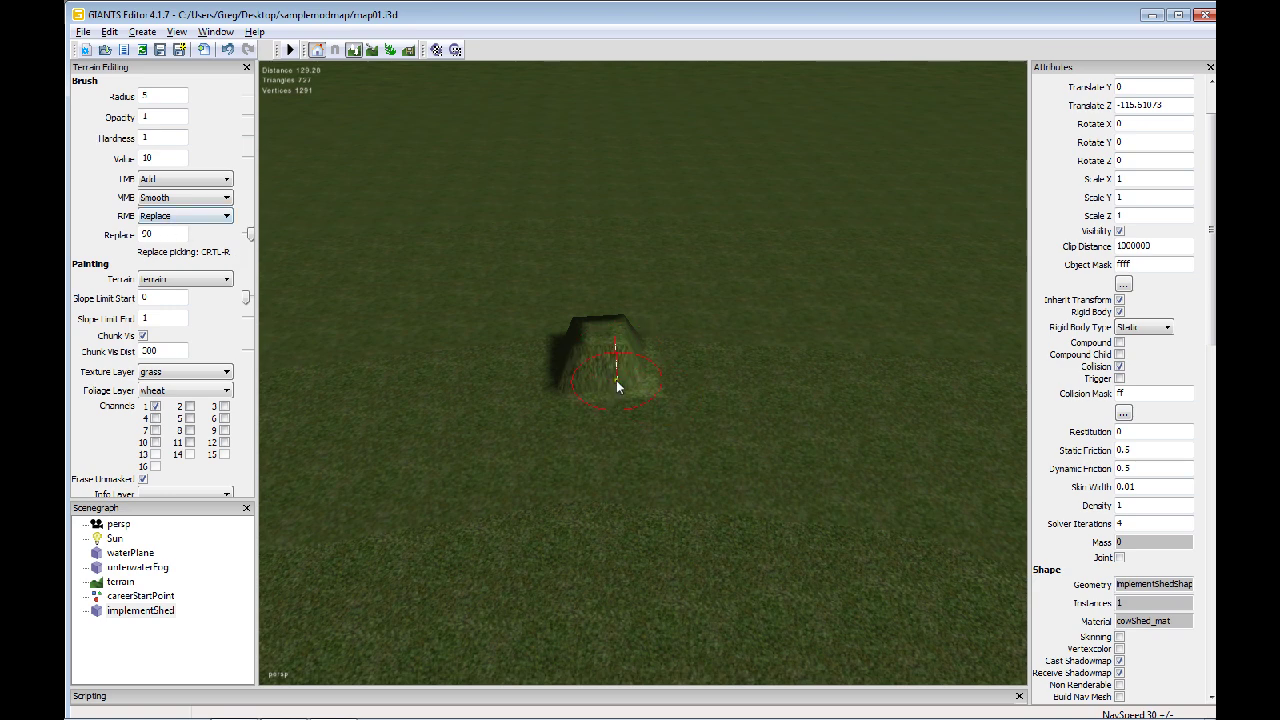
mouse_move(617, 387)
left_mouse_down()
mouse_move(545, 375)
mouse_move(579, 334)
mouse_move(617, 330)
mouse_move(673, 387)
mouse_move(569, 411)
mouse_move(497, 351)
mouse_move(565, 306)
mouse_move(652, 331)
mouse_move(669, 376)
mouse_move(539, 418)
mouse_move(493, 374)
mouse_move(505, 317)
mouse_move(631, 293)
mouse_move(685, 330)
mouse_move(691, 398)
mouse_move(573, 442)
mouse_move(490, 390)
left_mouse_up()
mouse_move(609, 478)
left_mouse_down()
mouse_move(502, 465)
mouse_move(460, 429)
mouse_move(492, 315)
mouse_move(548, 291)
mouse_move(618, 290)
mouse_move(719, 326)
mouse_move(734, 398)
mouse_move(725, 458)
mouse_move(625, 485)
left_mouse_up()
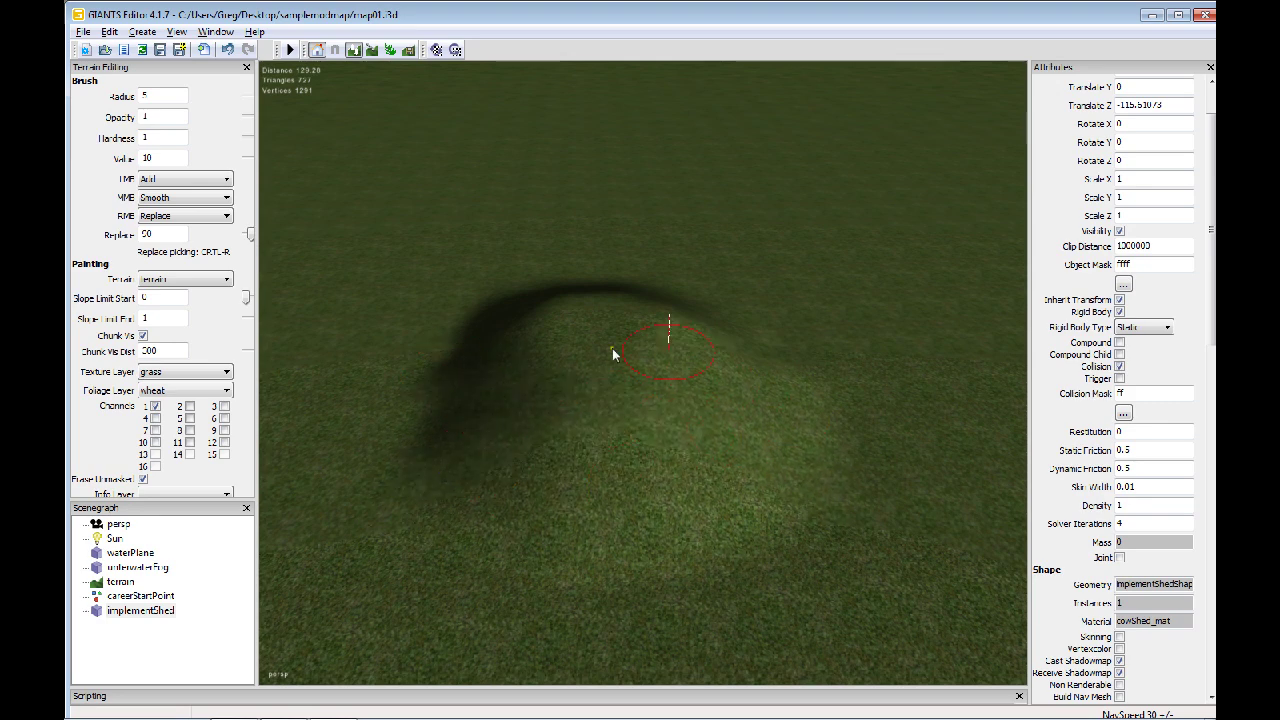
left_click(224, 216)
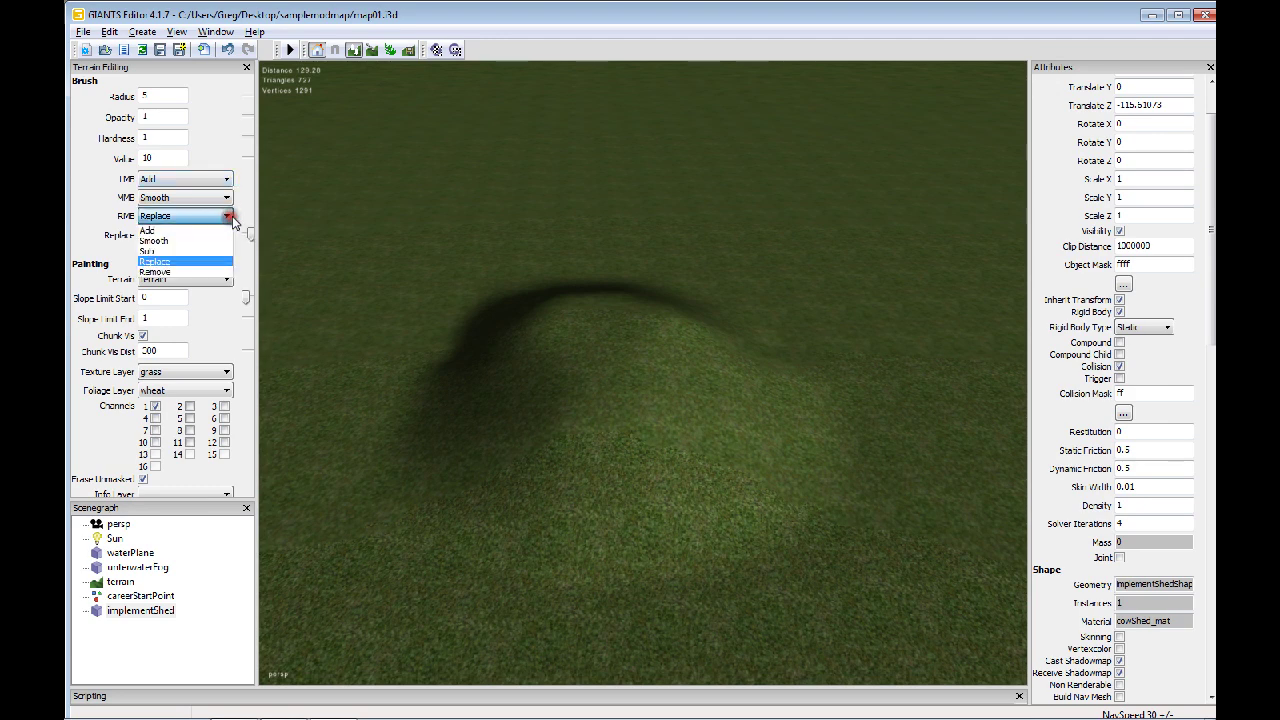
Keep RMF on Replace, pick ground height 65.39301 with Ctrl+R, and level the hill flat.
left_click(181, 199)
left_click(181, 199)
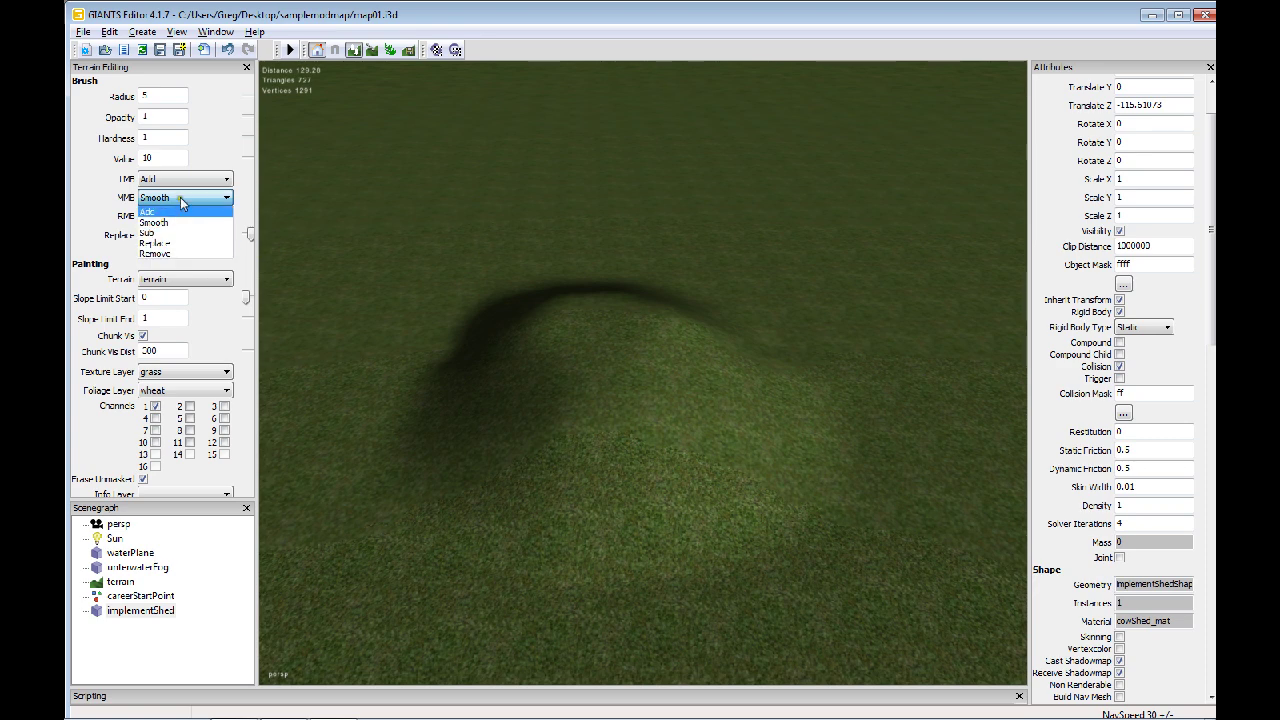
left_click(181, 201)
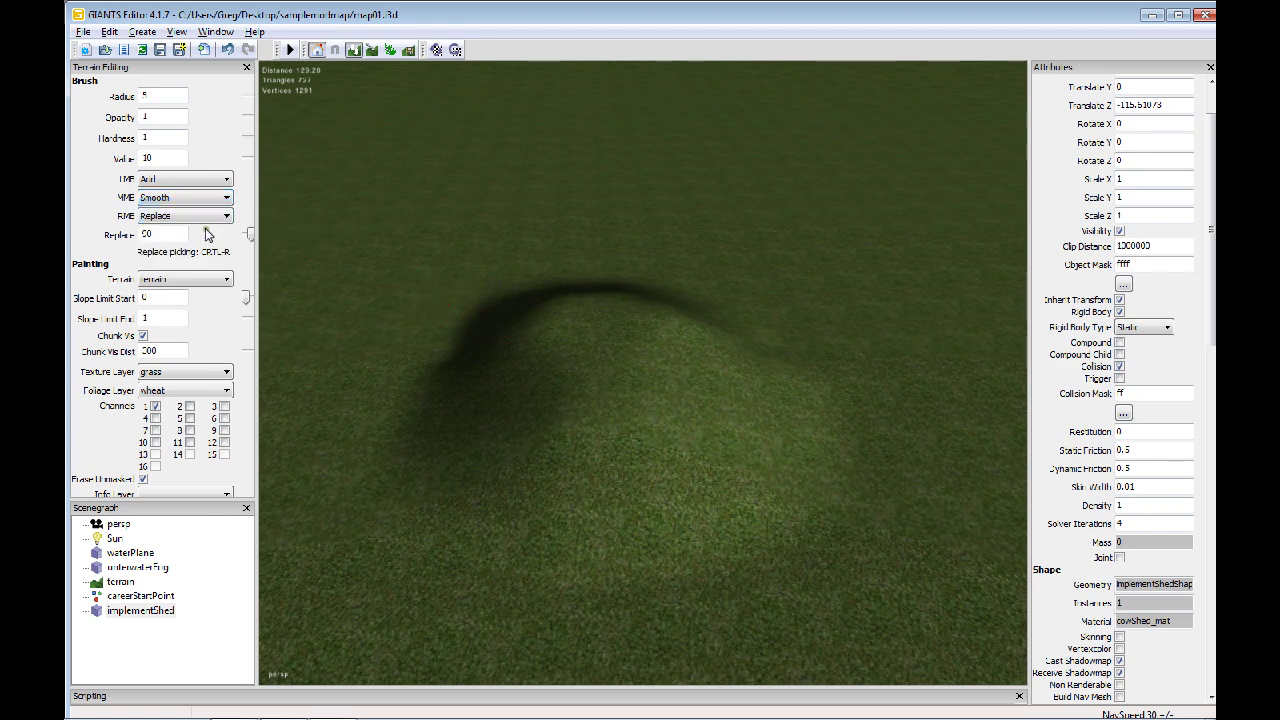
left_click(183, 216)
left_click(177, 262)
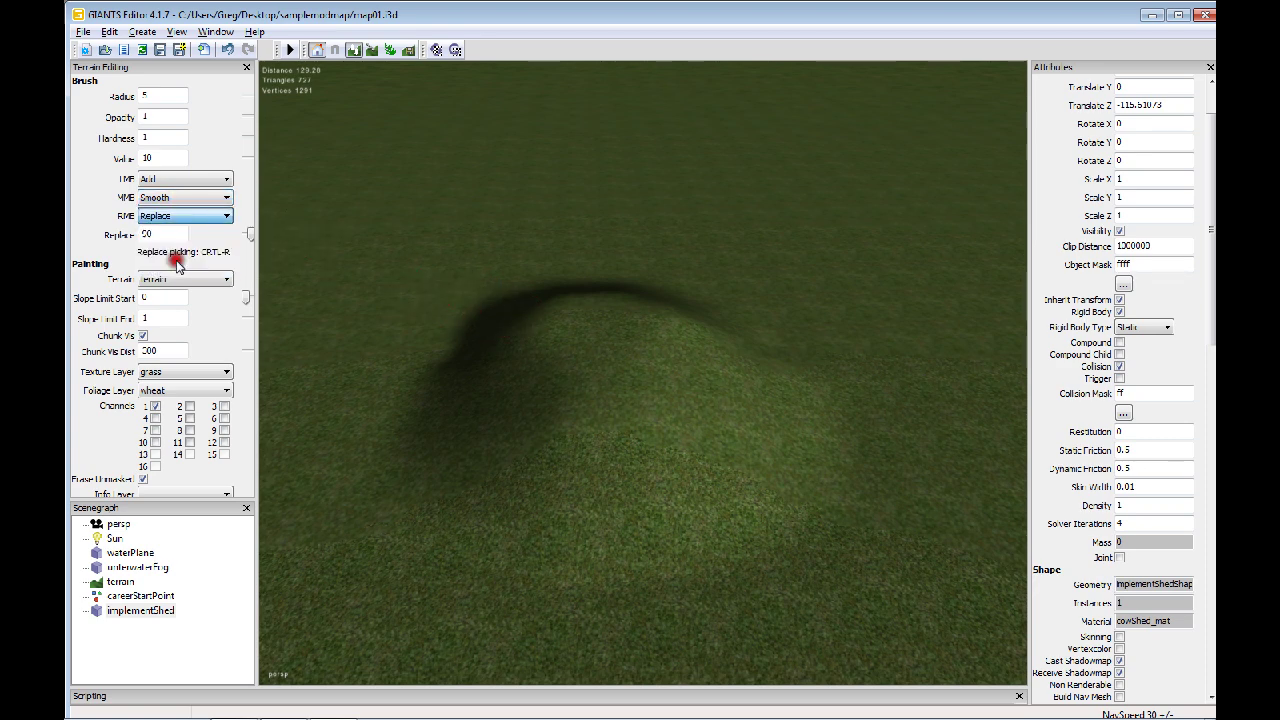
right_click_drag(420, 277, 730, 285)
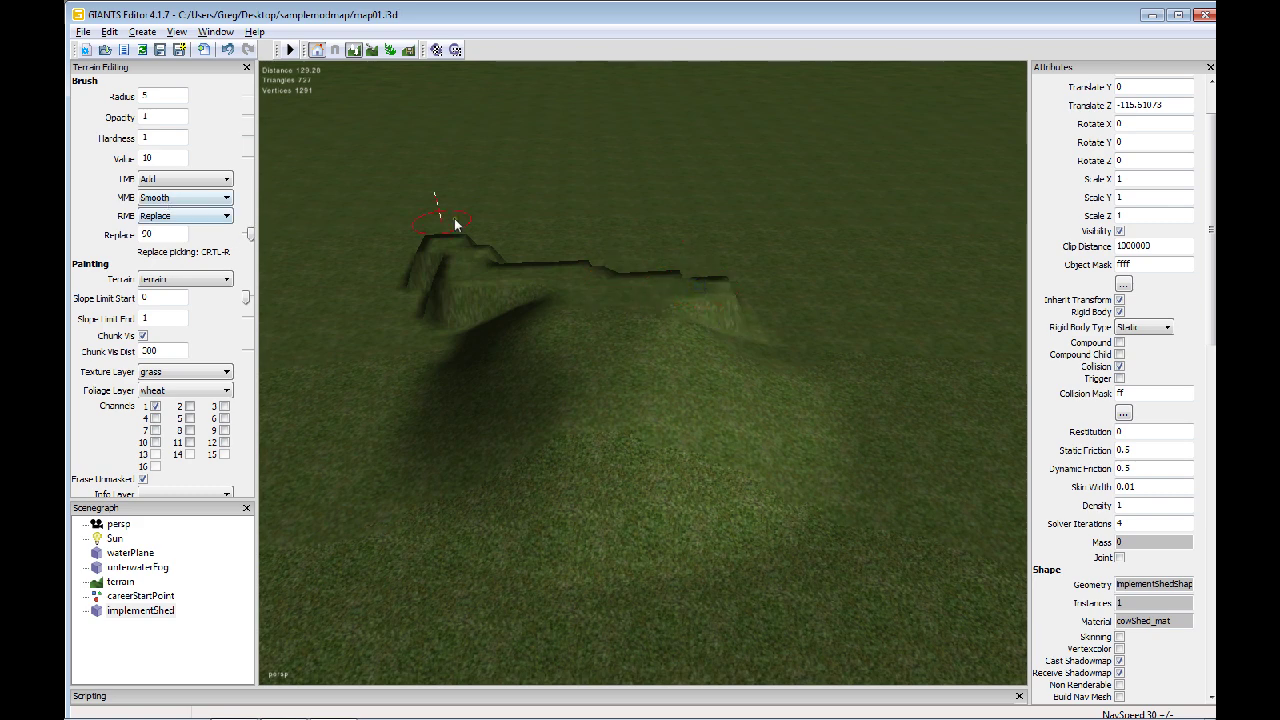
key("ctrl+r")
mouse_move(735, 268)
left_mouse_down()
mouse_move(371, 243)
mouse_move(476, 258)
mouse_move(520, 329)
mouse_move(723, 363)
mouse_move(474, 397)
mouse_move(894, 434)
mouse_move(295, 452)
mouse_move(690, 530)
mouse_move(477, 463)
left_mouse_up()
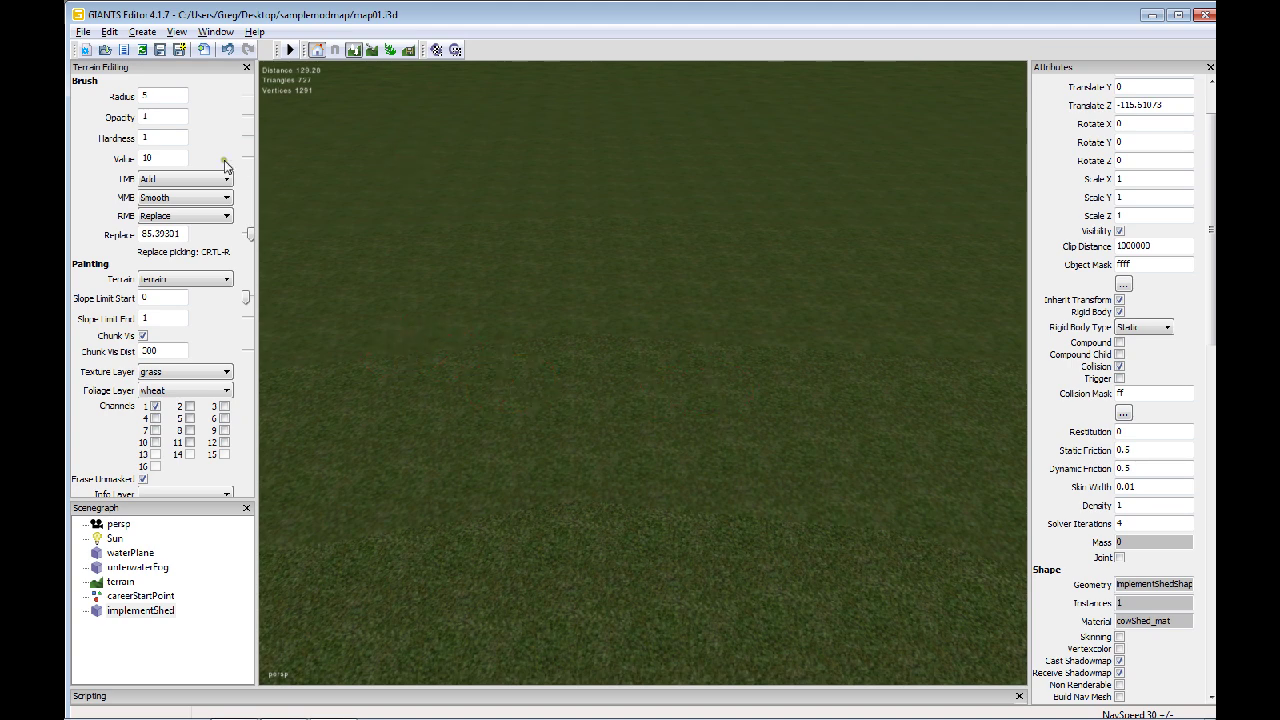
Switch the RMF brush to Sub and dig a wide, deep pit into the terrain.
left_click(182, 215)
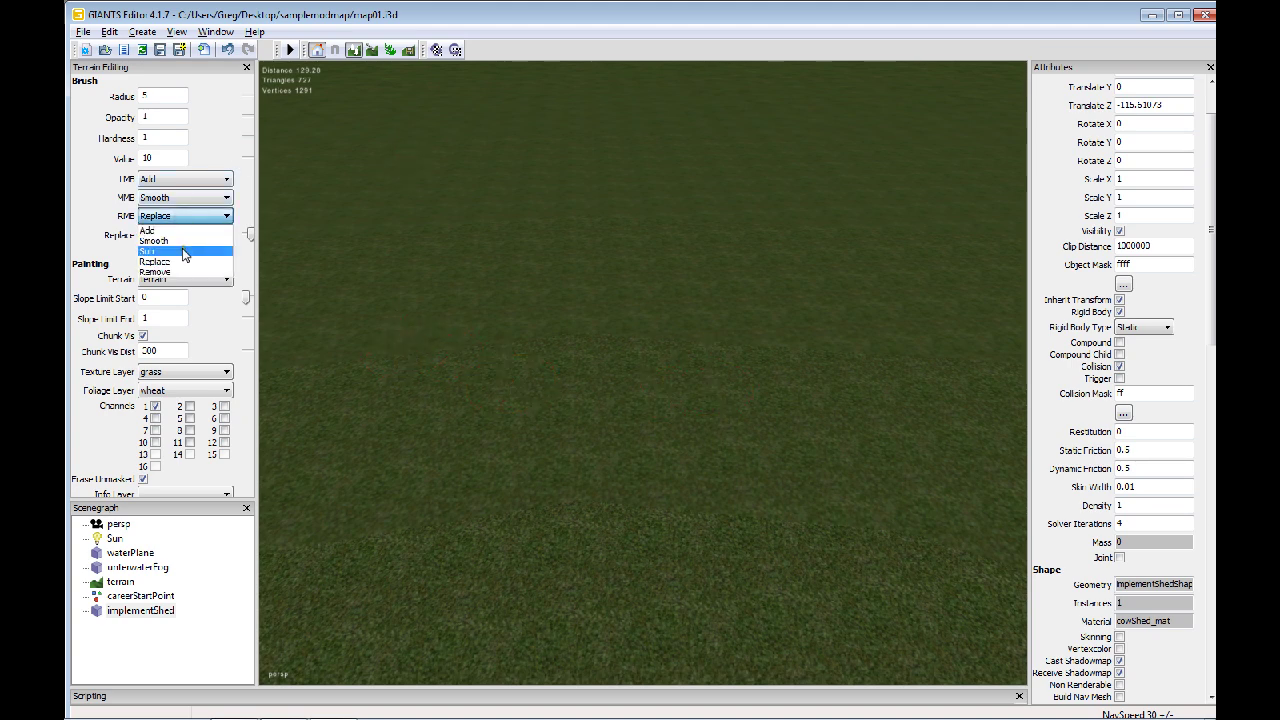
left_click(183, 252)
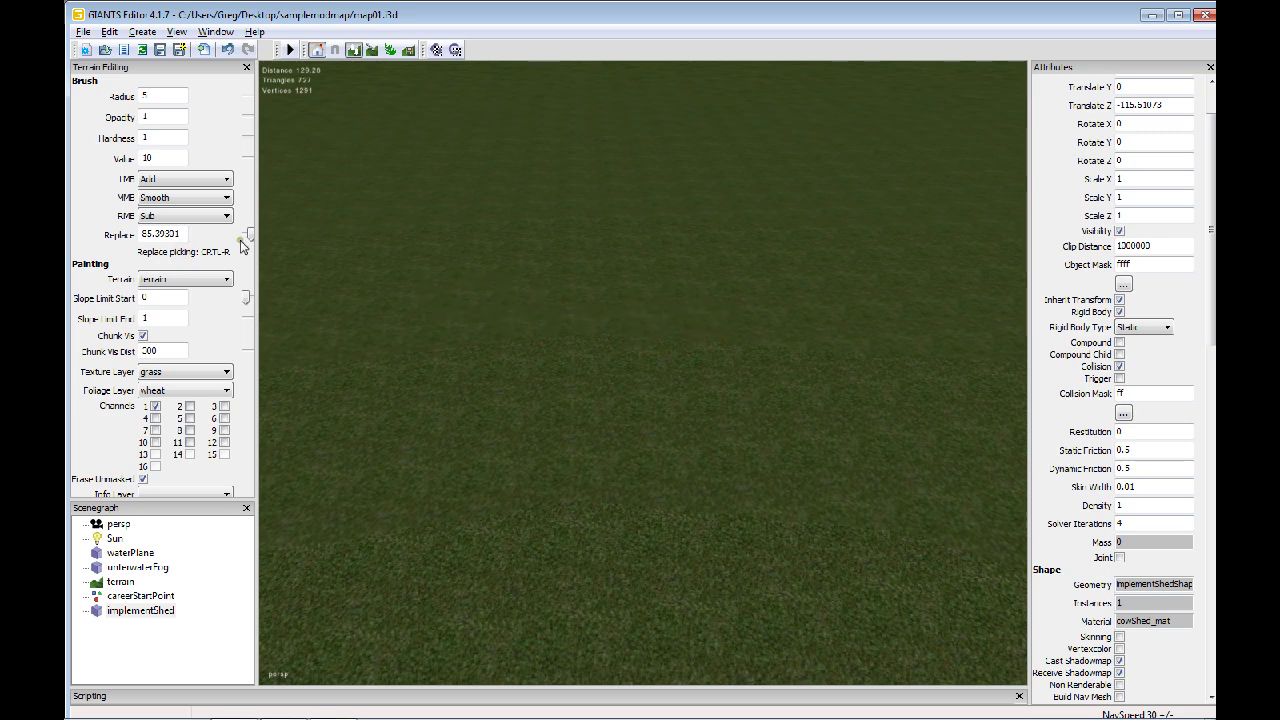
mouse_move(557, 331)
left_mouse_down()
mouse_move(623, 330)
mouse_move(560, 345)
mouse_move(657, 423)
mouse_move(588, 398)
mouse_move(666, 391)
mouse_move(586, 366)
mouse_move(720, 409)
left_mouse_up()
mouse_move(719, 337)
left_mouse_down()
mouse_move(531, 334)
mouse_move(680, 349)
mouse_move(531, 360)
mouse_move(656, 352)
mouse_move(514, 337)
mouse_move(831, 349)
mouse_move(903, 388)
mouse_move(735, 452)
mouse_move(634, 409)
mouse_move(543, 434)
mouse_move(471, 371)
mouse_move(772, 440)
mouse_move(714, 414)
mouse_move(760, 390)
left_mouse_up()
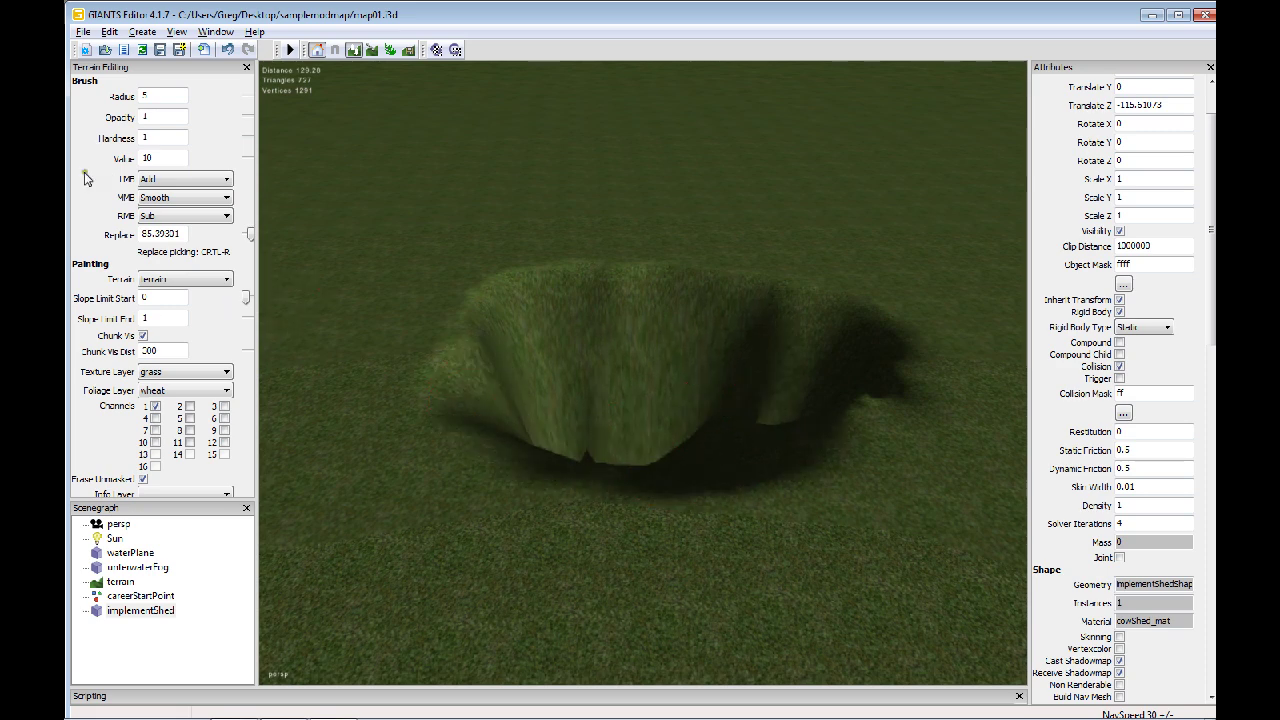
Set the RMF brush back to Replace and fill the pit level at 65.39200.
left_click(173, 222)
left_click(177, 252)
left_click(166, 215)
left_click(165, 250)
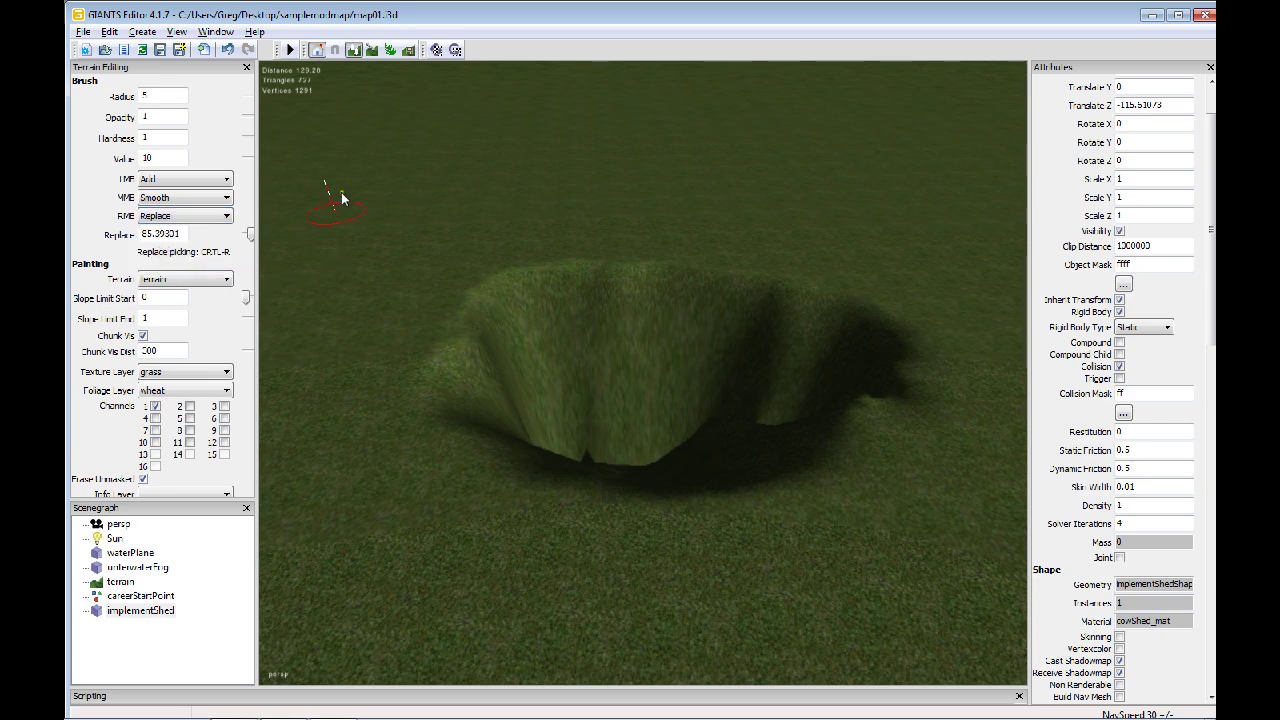
mouse_move(560, 245)
left_mouse_down()
mouse_move(777, 277)
mouse_move(509, 277)
mouse_move(894, 357)
mouse_move(465, 418)
mouse_move(806, 458)
mouse_move(456, 377)
mouse_move(817, 400)
mouse_move(651, 326)
mouse_move(557, 394)
mouse_move(875, 412)
left_mouse_up()
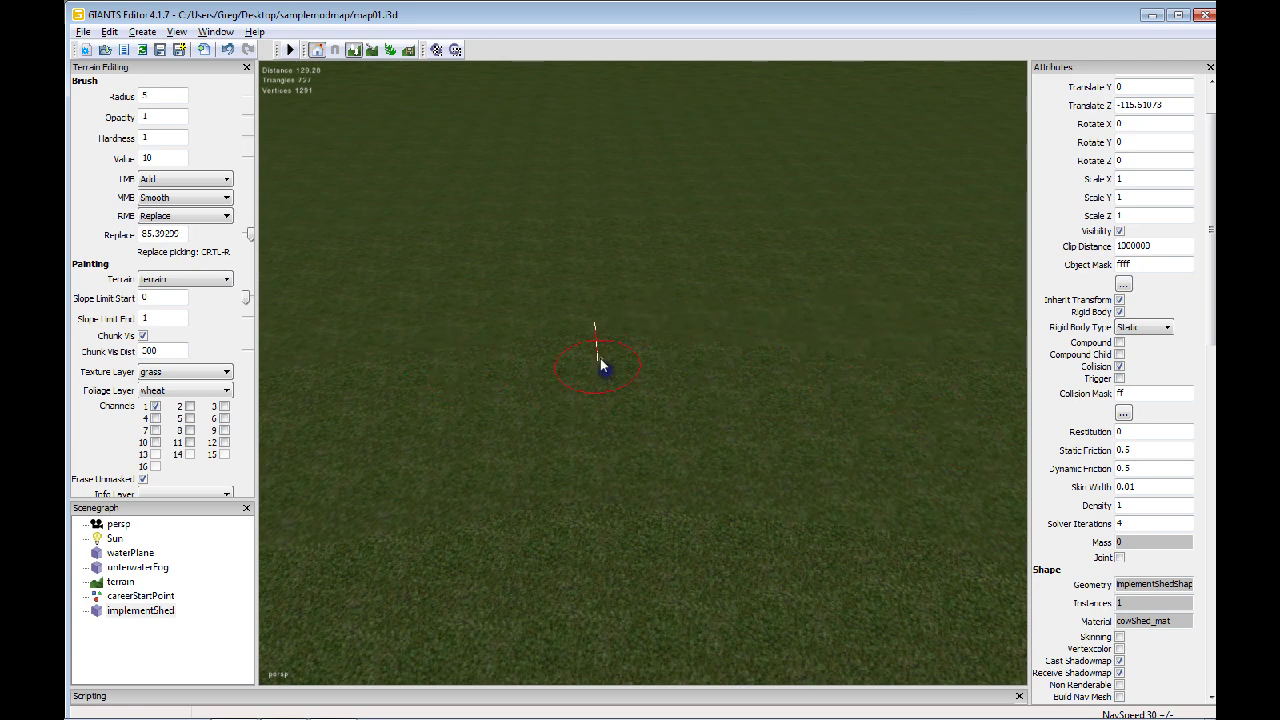